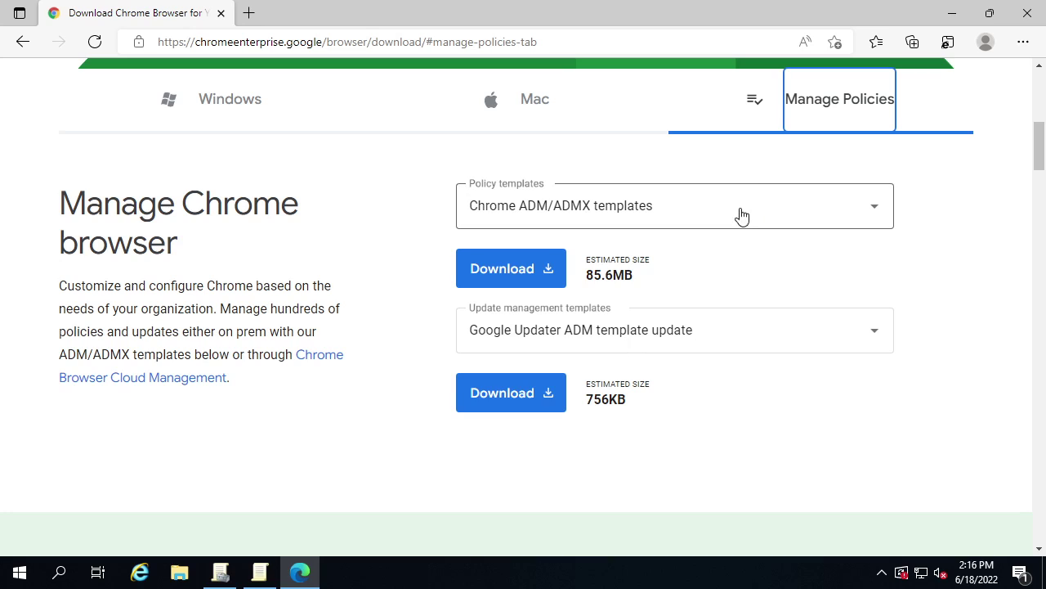
Minimise the browser and bring the Group Policy Management Editor back to the front
{"action": "left_click", "coordinate": [953, 23]}
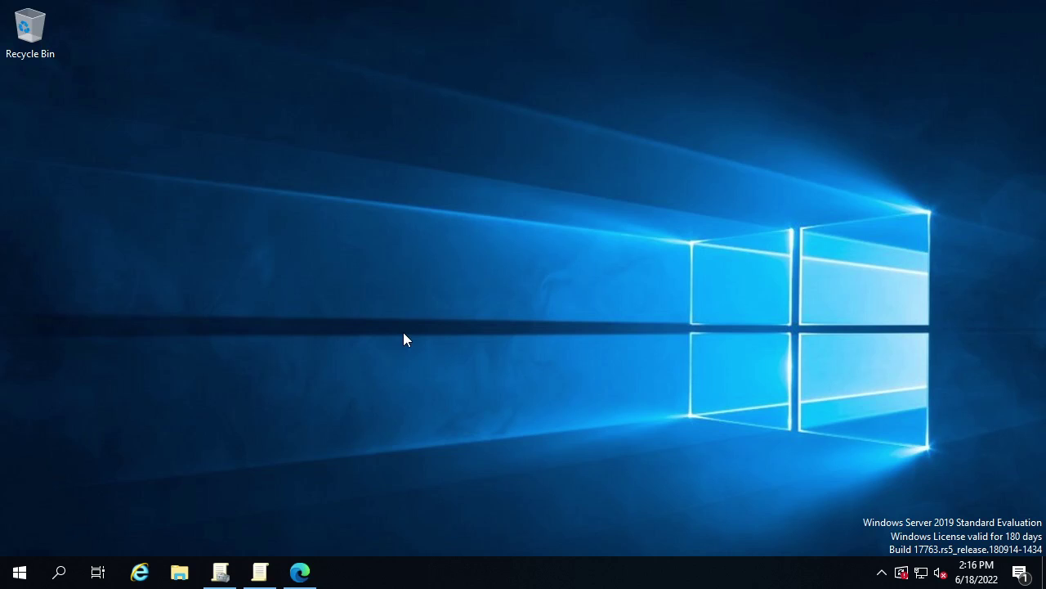
{"action": "left_click", "coordinate": [261, 572]}
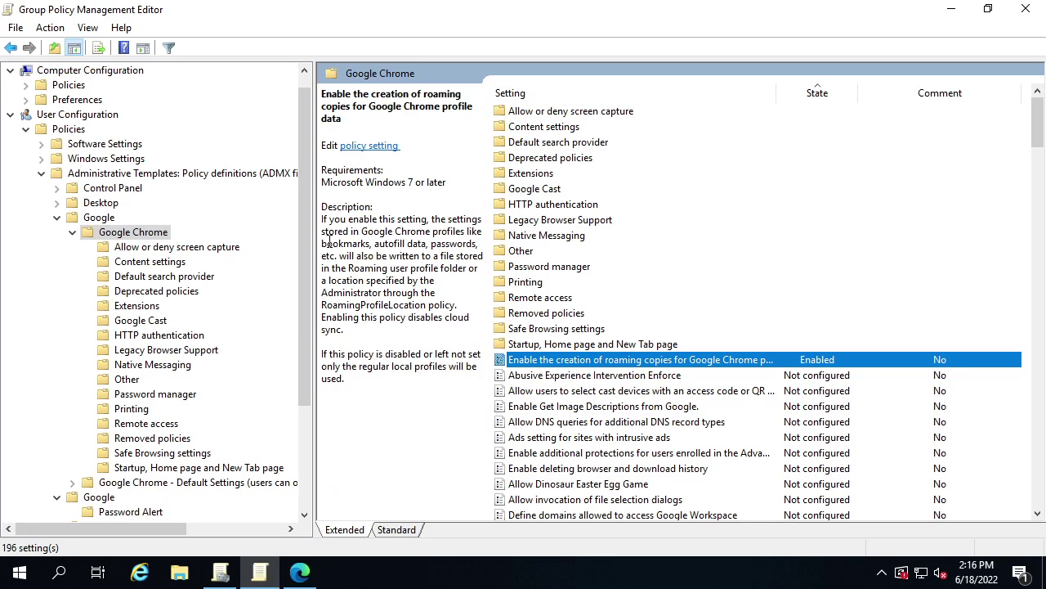
{"action": "left_click", "coordinate": [221, 573]}
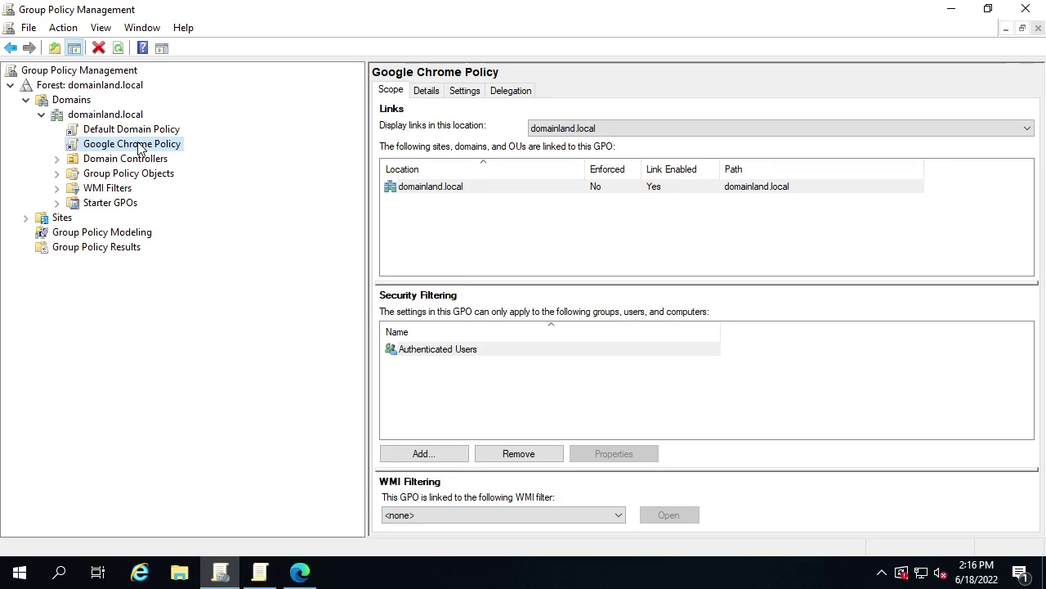
{"action": "left_click", "coordinate": [269, 574]}
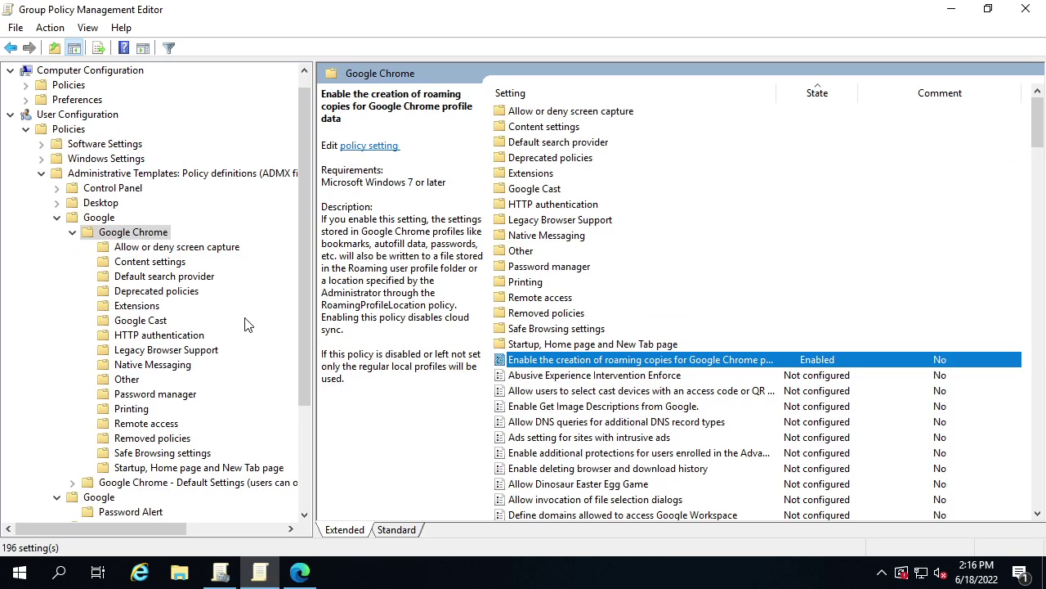
{"action": "left_click_drag", "start_coordinate": [305, 172], "coordinate": [305, 127]}
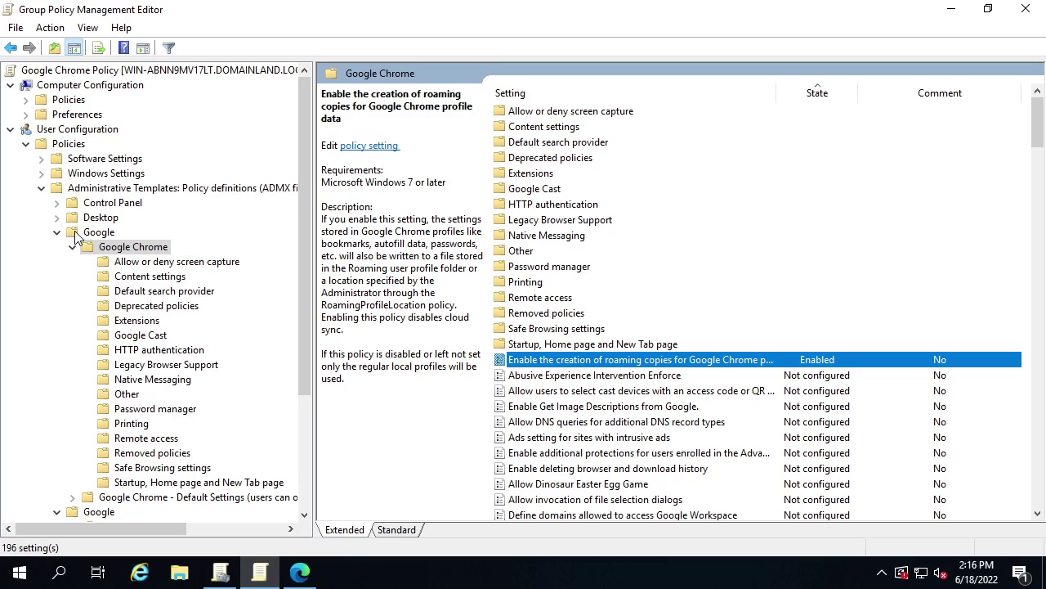
Confirm 'Enable the creation of roaming copies…' is Enabled, then cancel without changes
{"action": "double_click", "coordinate": [703, 361]}
{"action": "left_click_drag", "start_coordinate": [342, 59], "coordinate": [555, 54]}
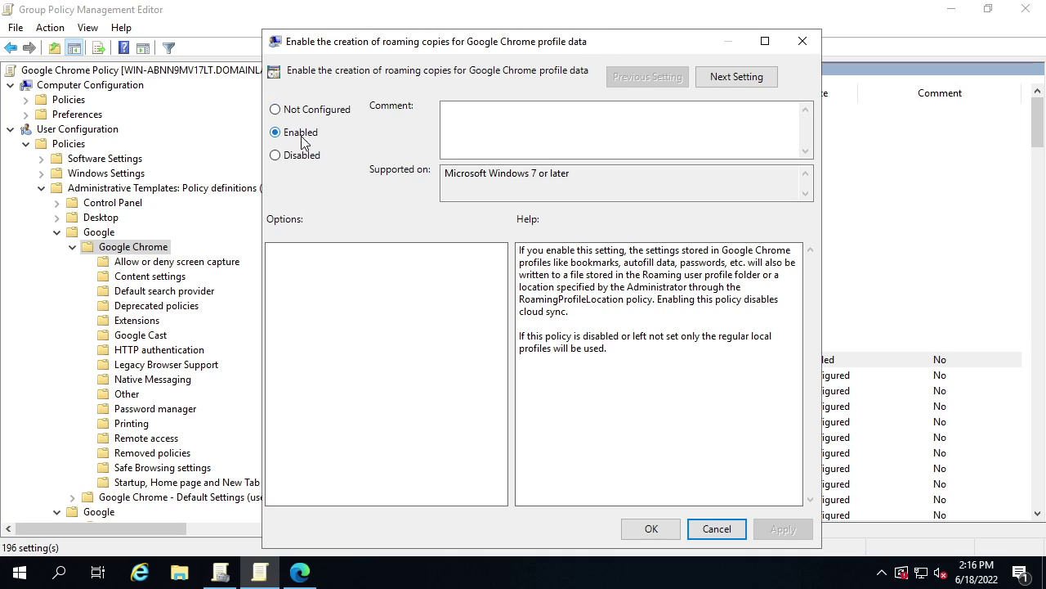
{"action": "left_click", "coordinate": [714, 530]}
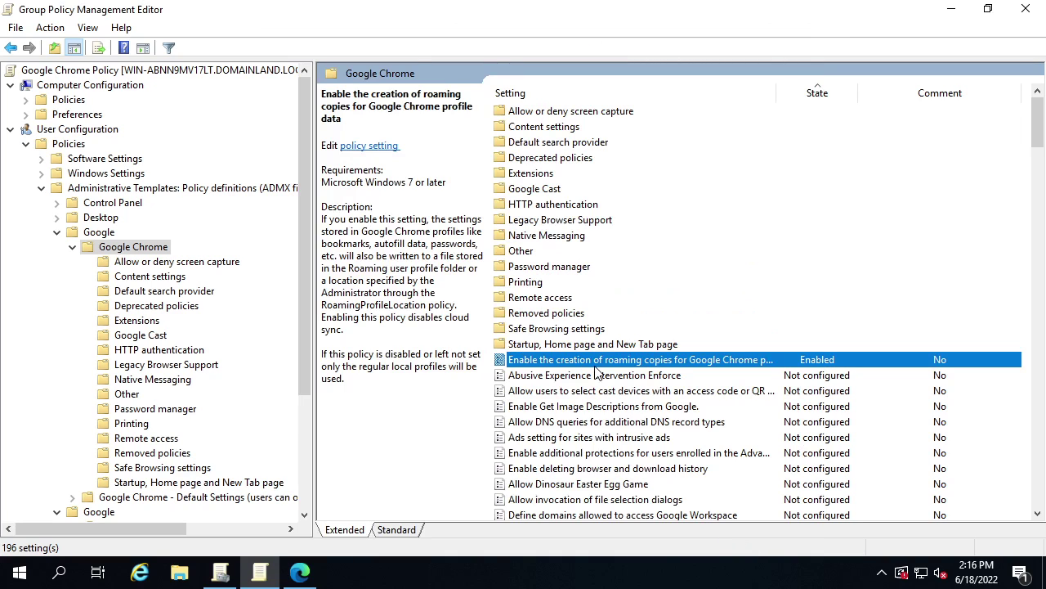
{"action": "left_click", "coordinate": [196, 487]}
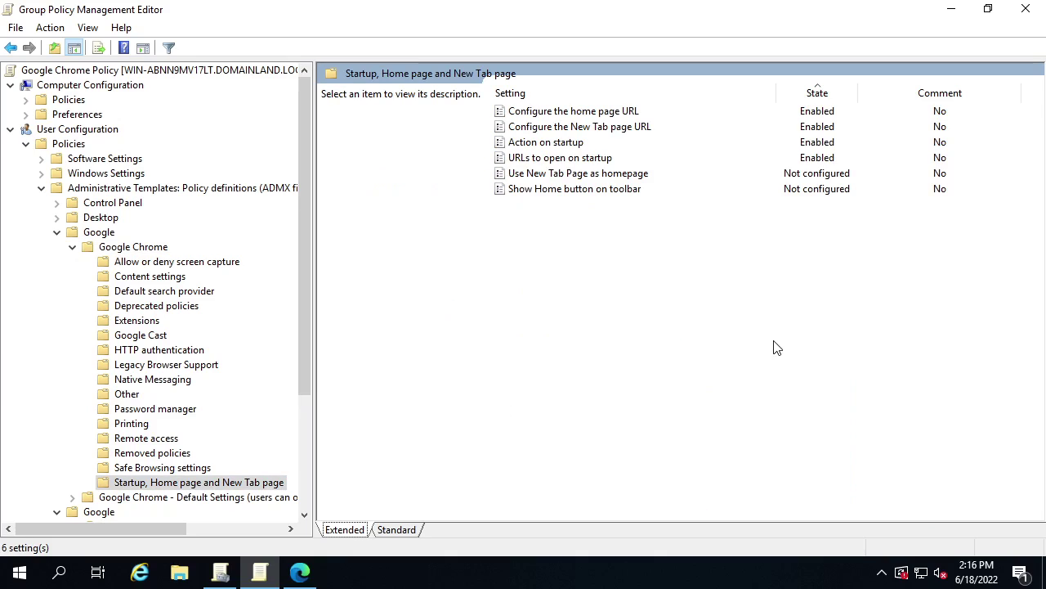
{"action": "double_click", "coordinate": [561, 112]}
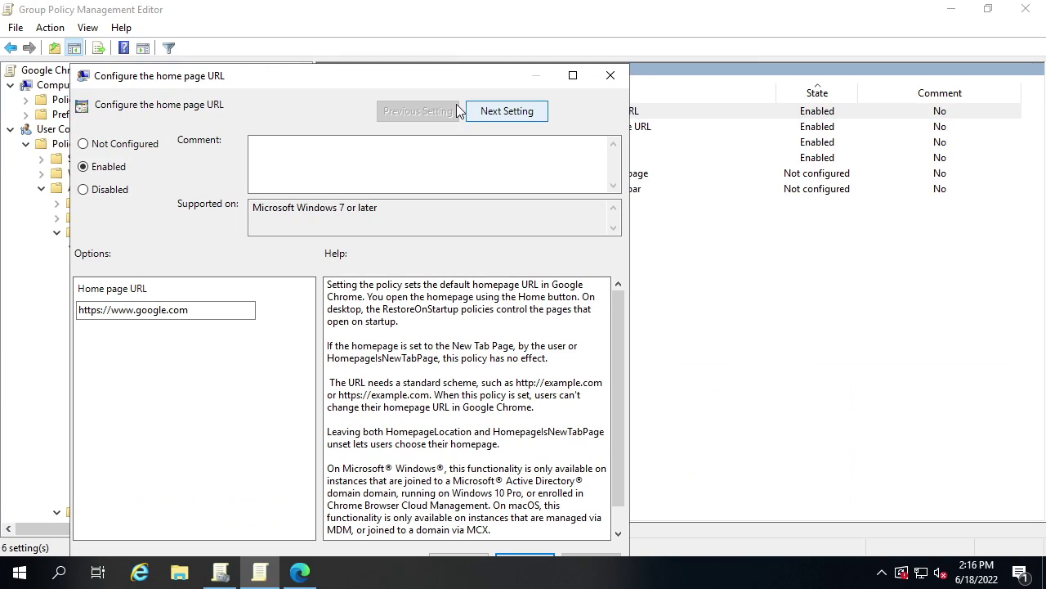
{"action": "left_click_drag", "start_coordinate": [438, 79], "coordinate": [695, 167]}
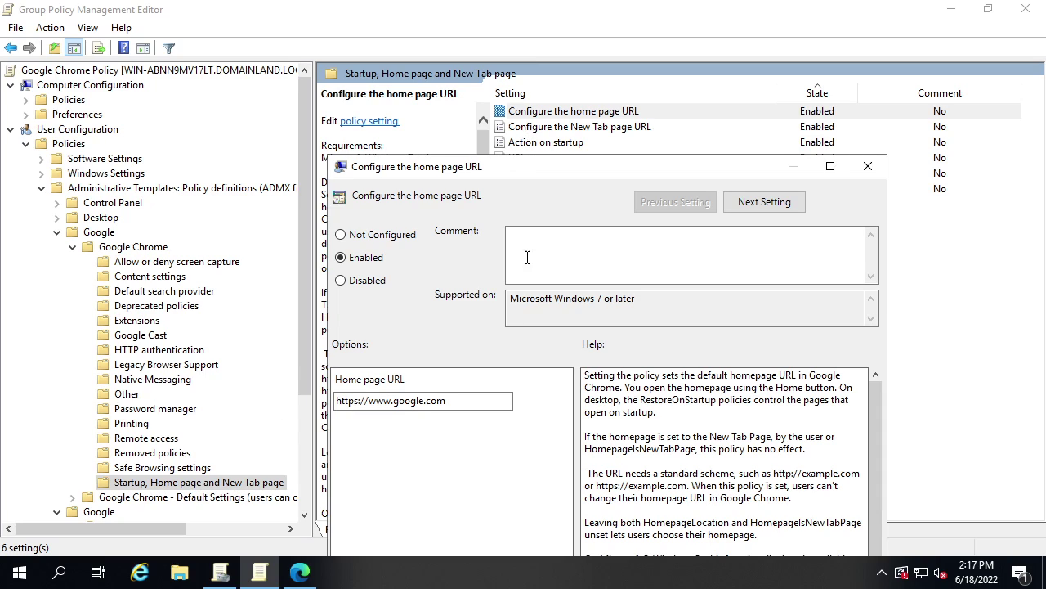
{"action": "left_click_drag", "start_coordinate": [540, 168], "coordinate": [542, 98]}
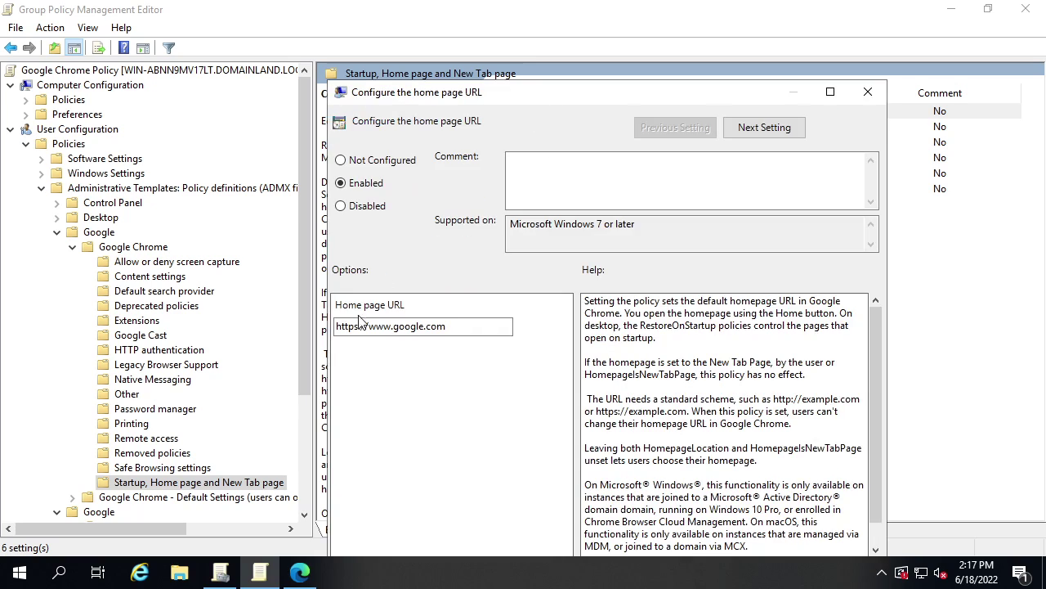
{"action": "left_click", "coordinate": [879, 97]}
Review the New Tab page URL, Action on startup, and startup URL list, closing each unchanged
{"action": "double_click", "coordinate": [635, 126]}
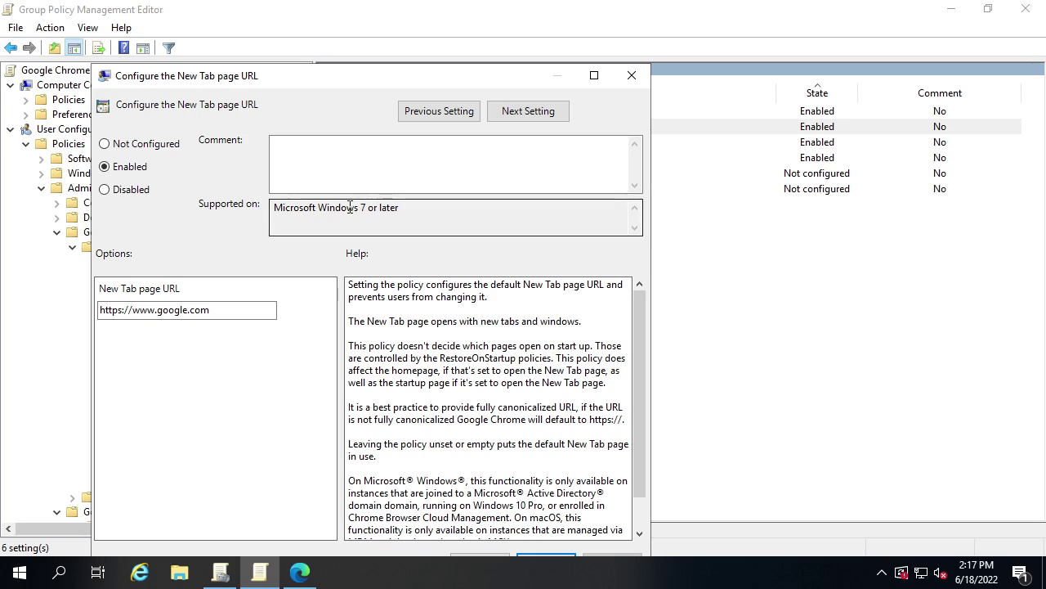
{"action": "left_click", "coordinate": [632, 75]}
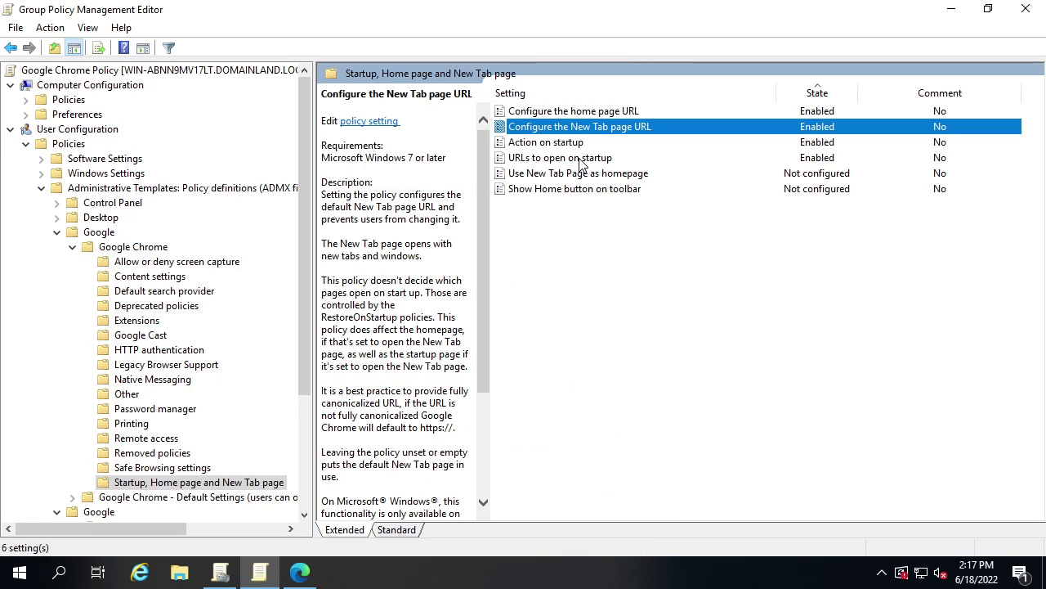
{"action": "double_click", "coordinate": [585, 144]}
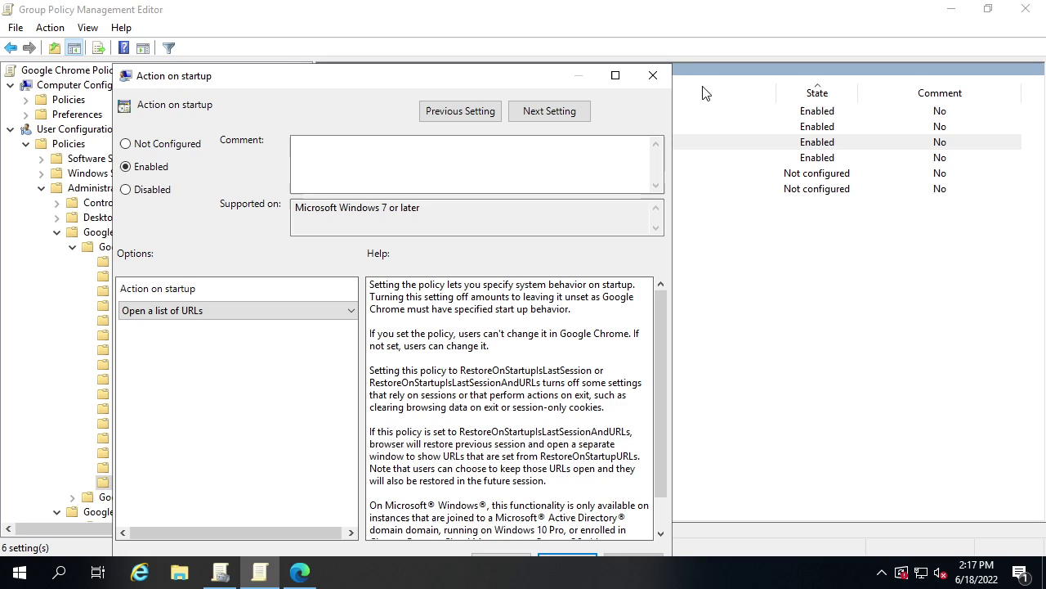
{"action": "left_click", "coordinate": [652, 76]}
{"action": "double_click", "coordinate": [595, 158]}
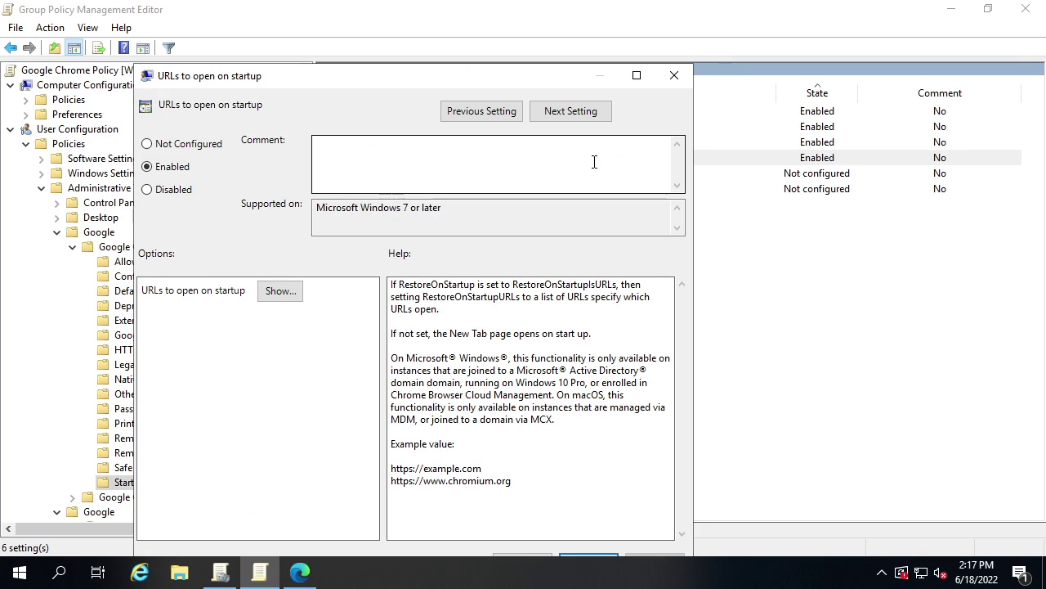
{"action": "left_click", "coordinate": [275, 292]}
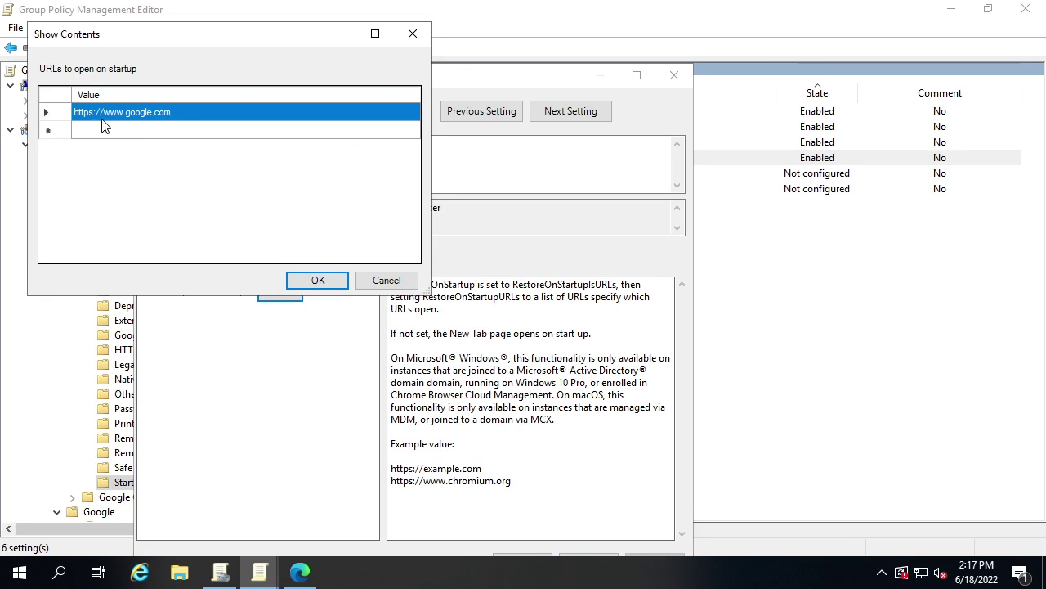
{"action": "left_click", "coordinate": [301, 282]}
{"action": "left_click", "coordinate": [674, 75]}
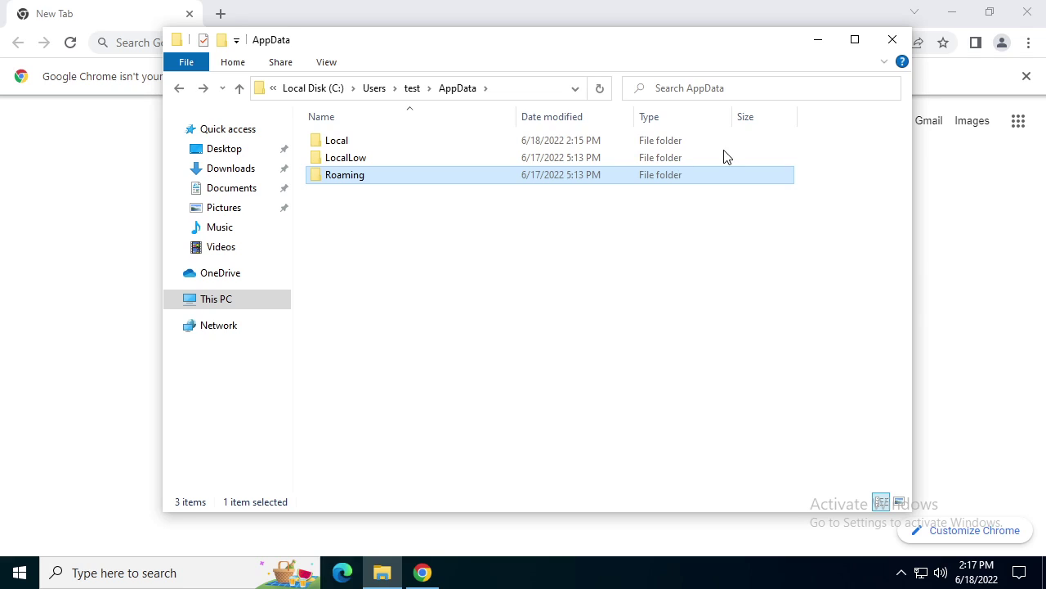
Open Local\Google\Chrome\User Data from the AppData folder window
{"action": "left_click", "coordinate": [817, 39]}
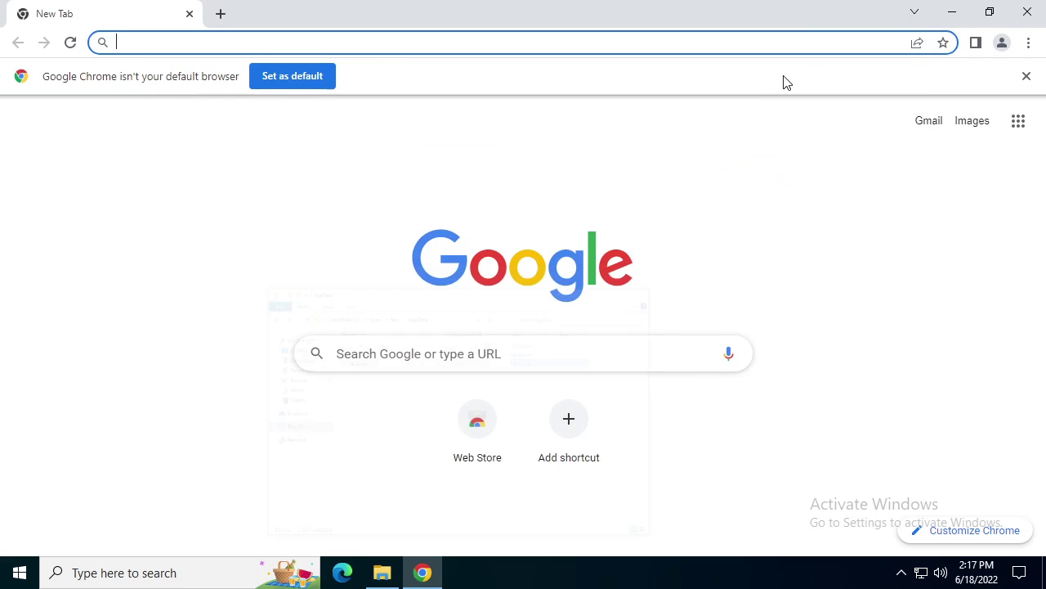
{"action": "left_click", "coordinate": [382, 572]}
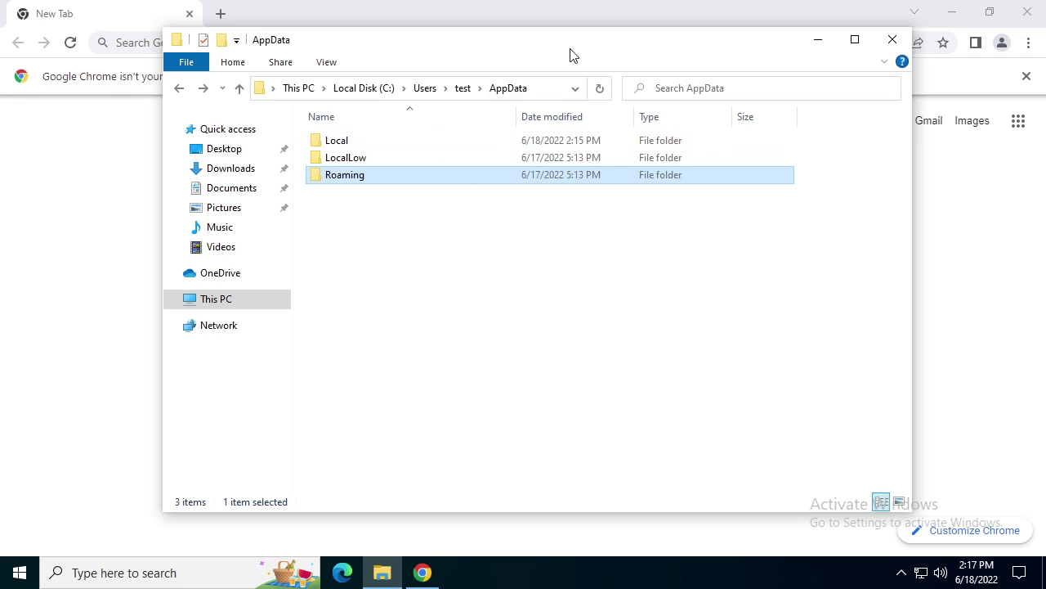
{"action": "left_click_drag", "start_coordinate": [556, 46], "coordinate": [548, 56]}
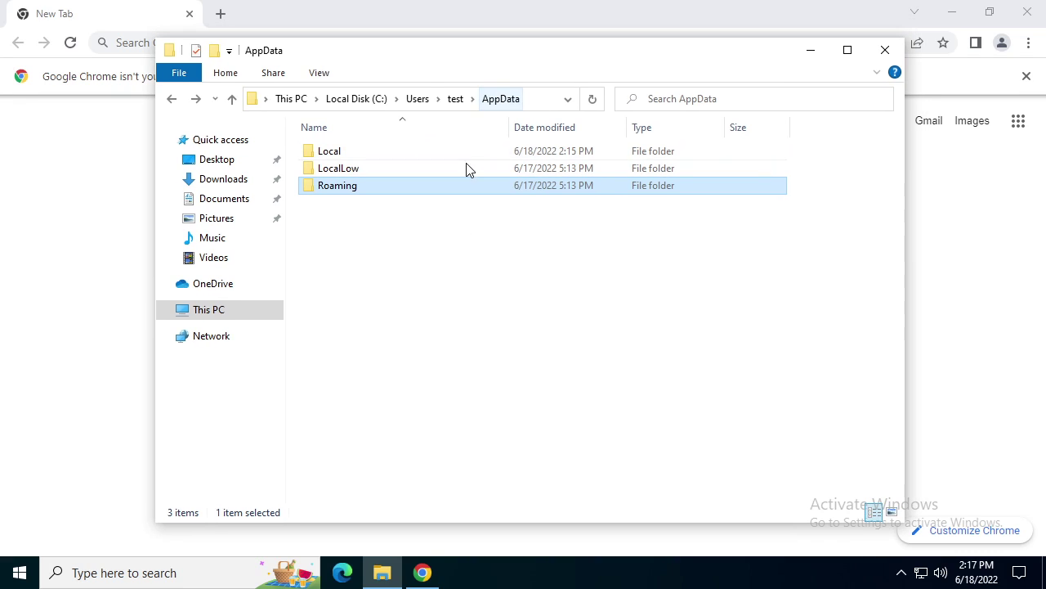
{"action": "double_click", "coordinate": [350, 152]}
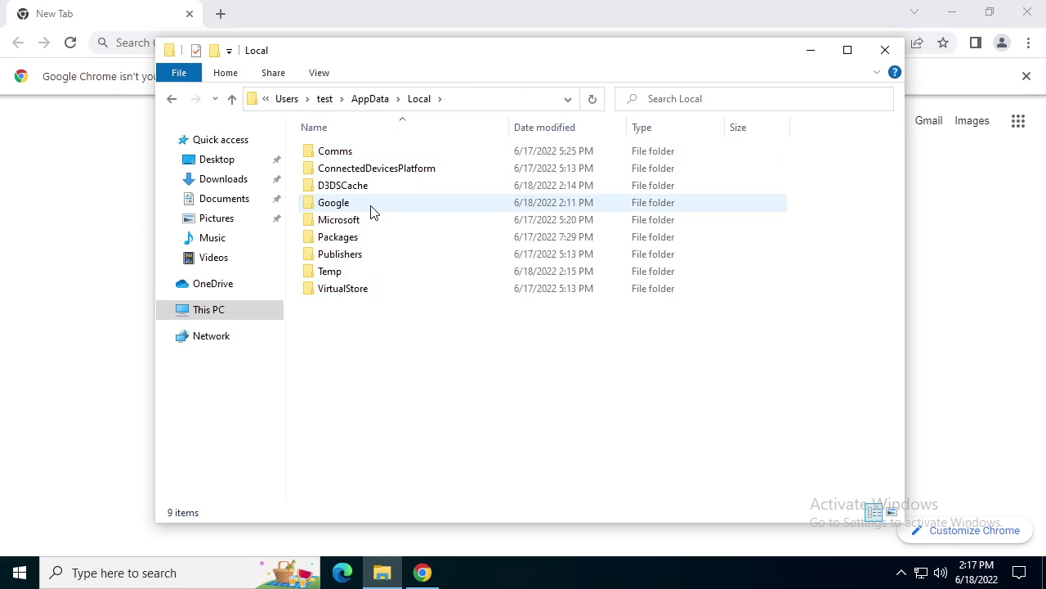
{"action": "double_click", "coordinate": [374, 206]}
{"action": "left_click", "coordinate": [378, 156]}
{"action": "double_click", "coordinate": [378, 155]}
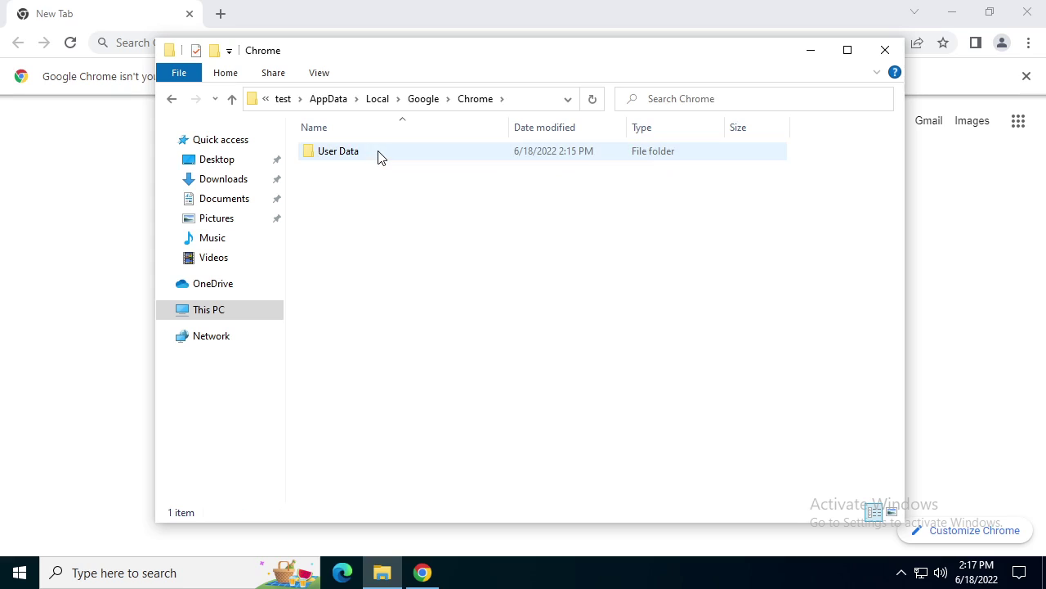
{"action": "double_click", "coordinate": [365, 158]}
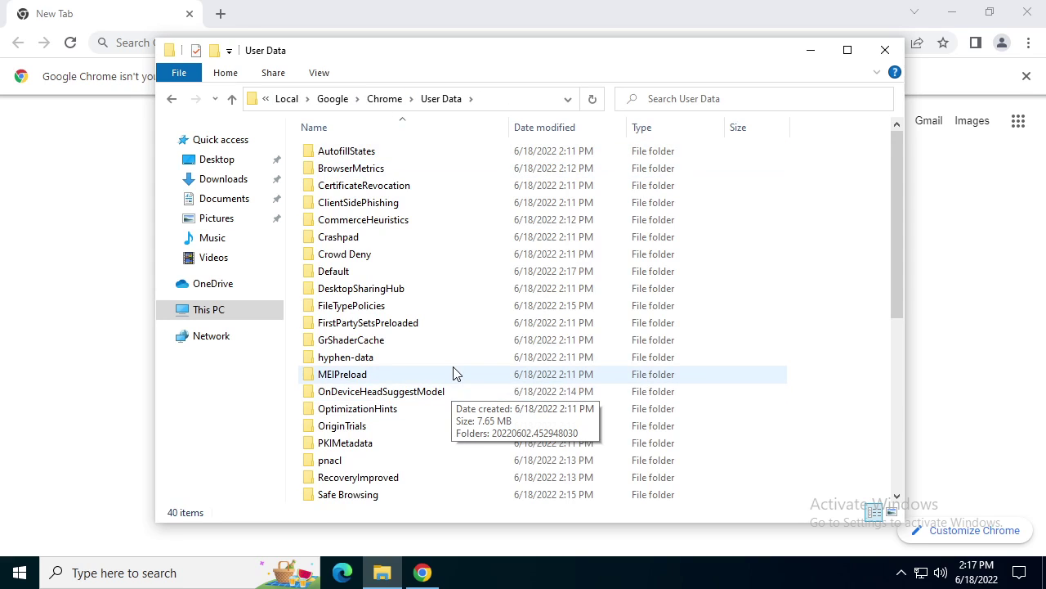
Scroll through the 40 items in User Data, then return to AppData via the breadcrumbs
{"action": "scroll", "coordinate": [455, 372], "scroll_direction": "down", "scroll_amount": 6}
{"action": "scroll", "coordinate": [433, 458], "scroll_direction": "up", "scroll_amount": 3}
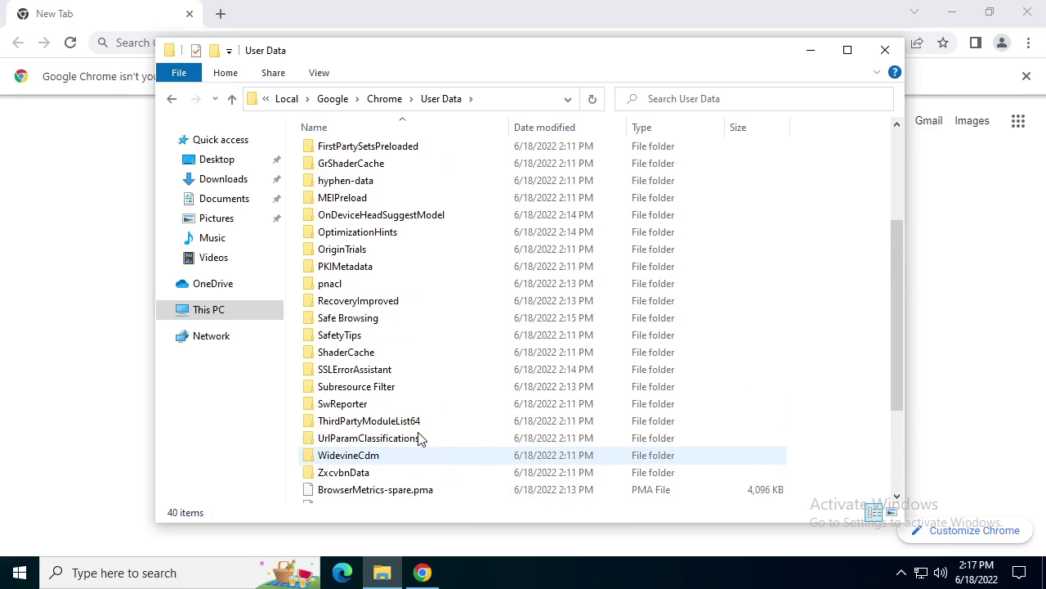
{"action": "scroll", "coordinate": [449, 460], "scroll_direction": "down", "scroll_amount": 3}
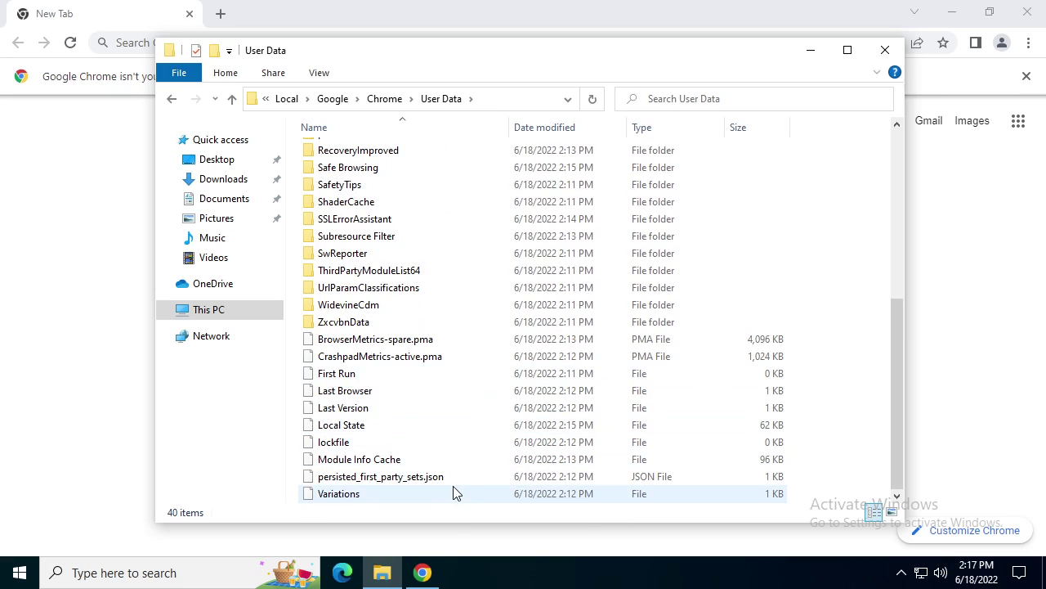
{"action": "scroll", "coordinate": [453, 490], "scroll_direction": "up", "scroll_amount": 7}
{"action": "left_click", "coordinate": [337, 98]}
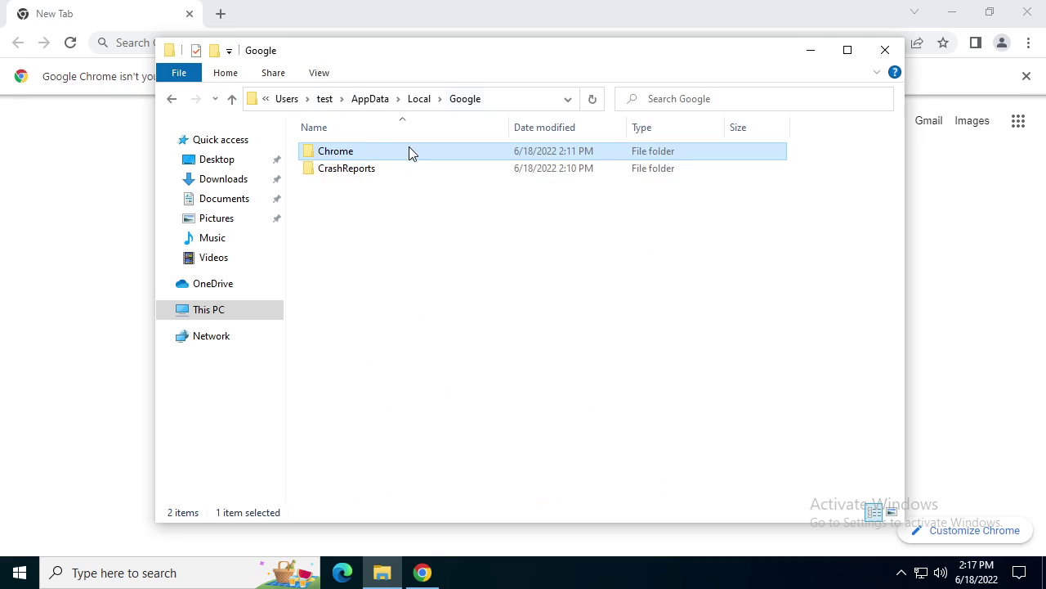
{"action": "left_click", "coordinate": [392, 102]}
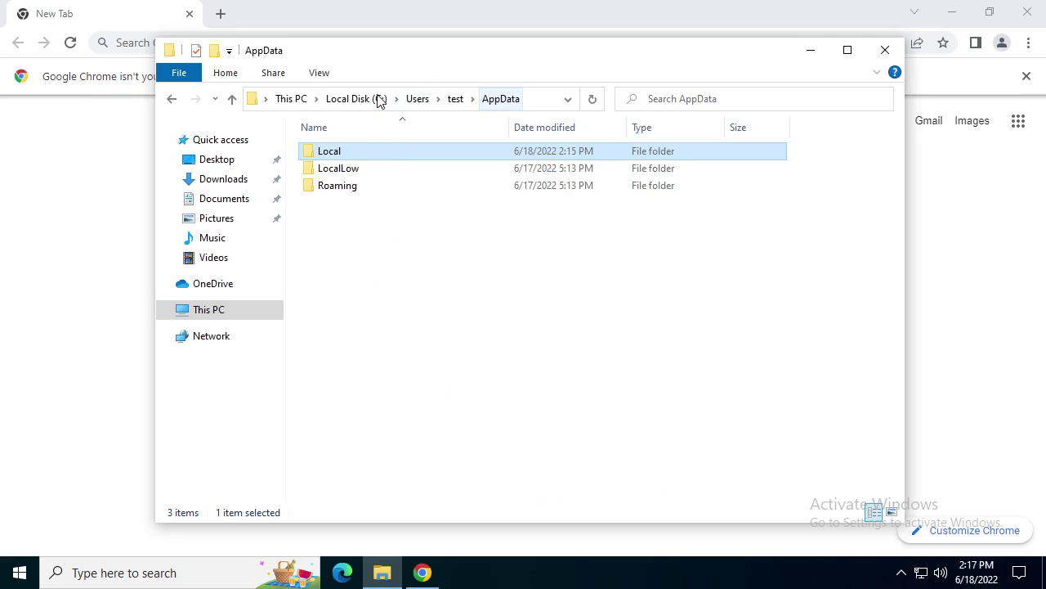
{"action": "double_click", "coordinate": [372, 185]}
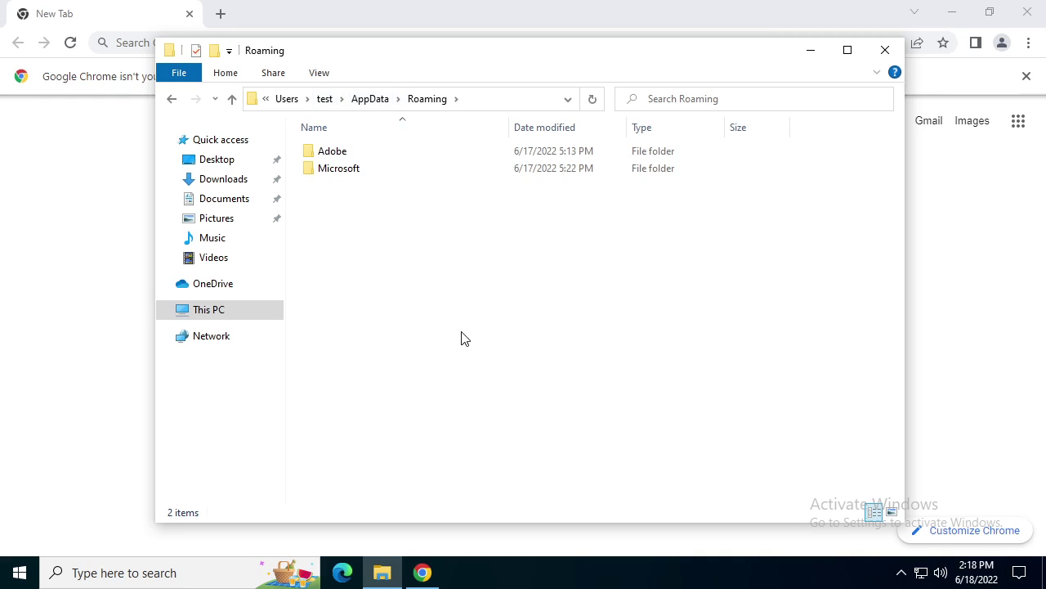
{"action": "left_click", "coordinate": [372, 99]}
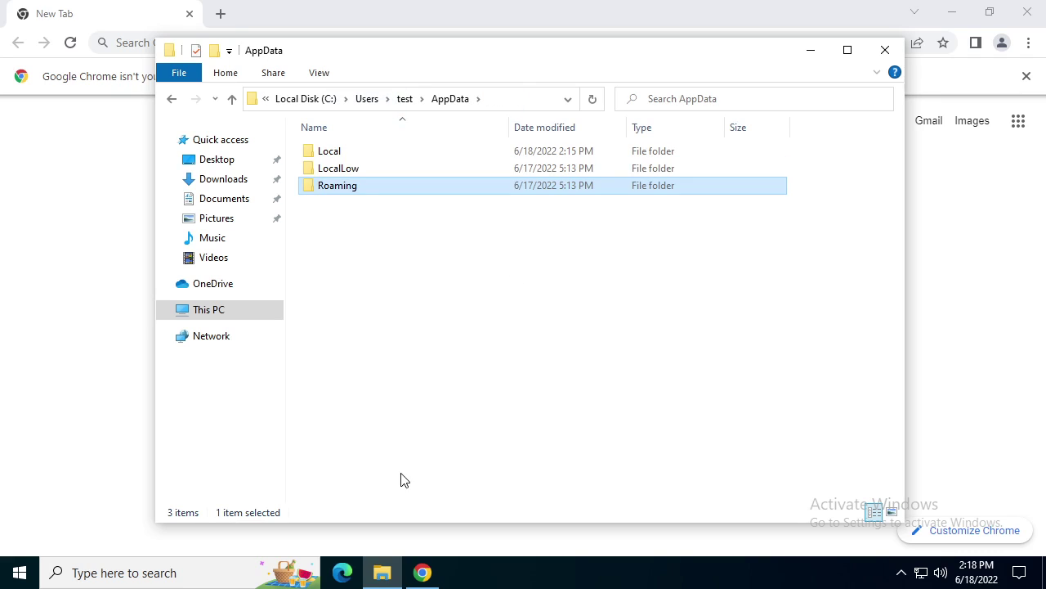
Launch Command Prompt by searching for cmd from the Start menu
{"action": "left_click", "coordinate": [20, 580]}
{"action": "type", "text": "cmd"}
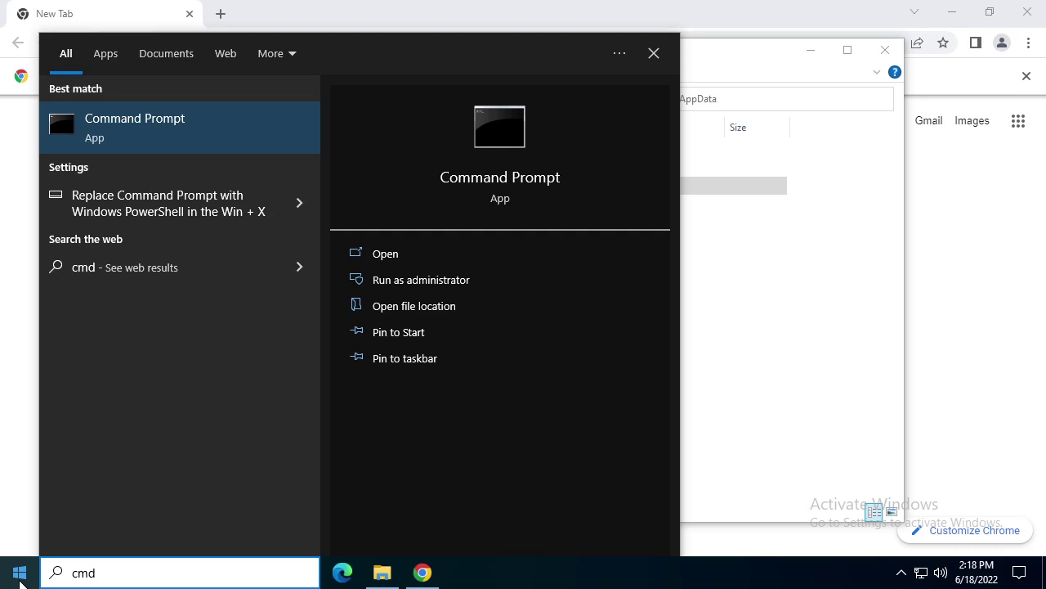
{"action": "key", "text": "Return"}
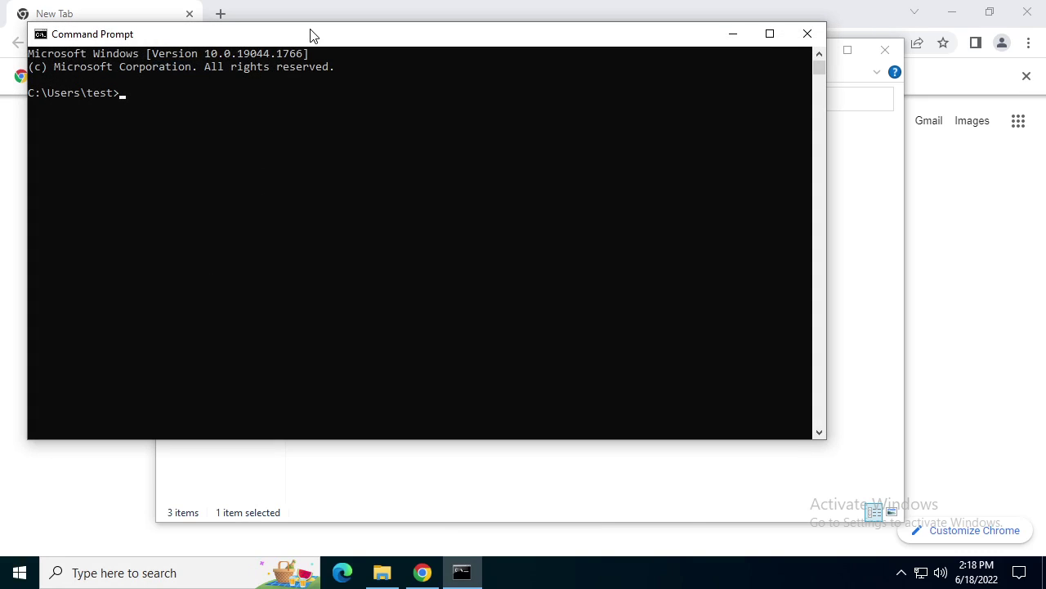
{"action": "left_click_drag", "start_coordinate": [310, 32], "coordinate": [382, 62]}
Run gpupdate /force so both Computer and User Policy updates complete
{"action": "left_click", "coordinate": [408, 163]}
{"action": "type", "text": "gp"}
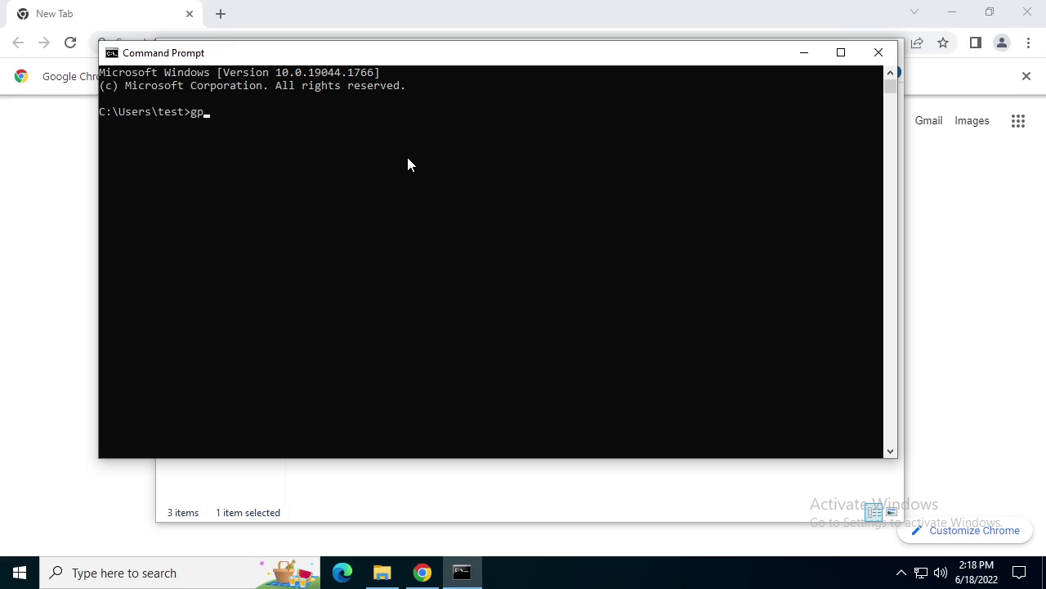
{"action": "type", "text": "update /force"}
{"action": "key", "text": "Return"}
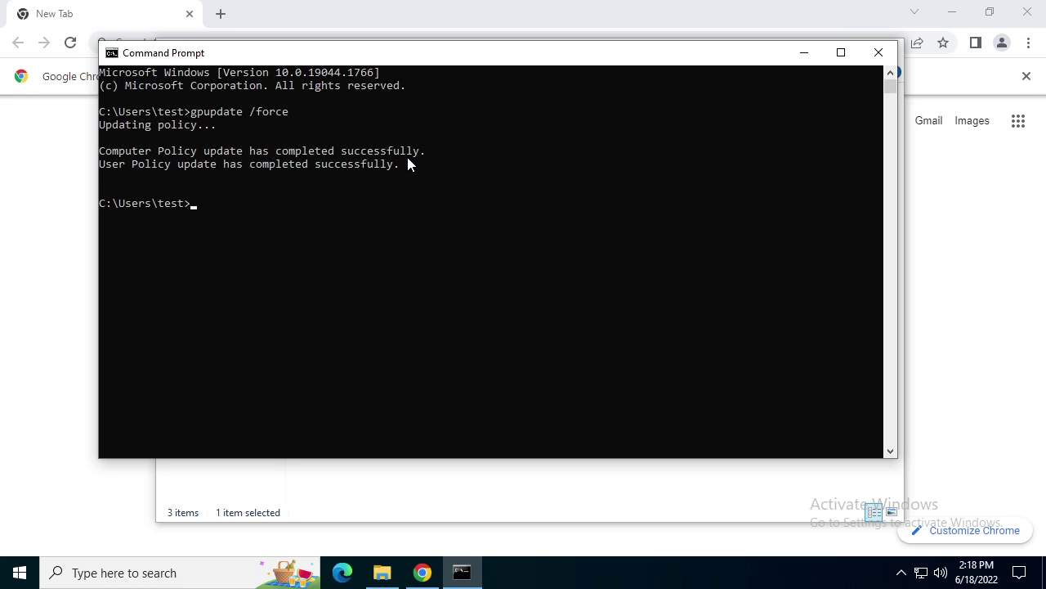
Close Google Chrome and relaunch it from the desktop icon
{"action": "left_click", "coordinate": [803, 53]}
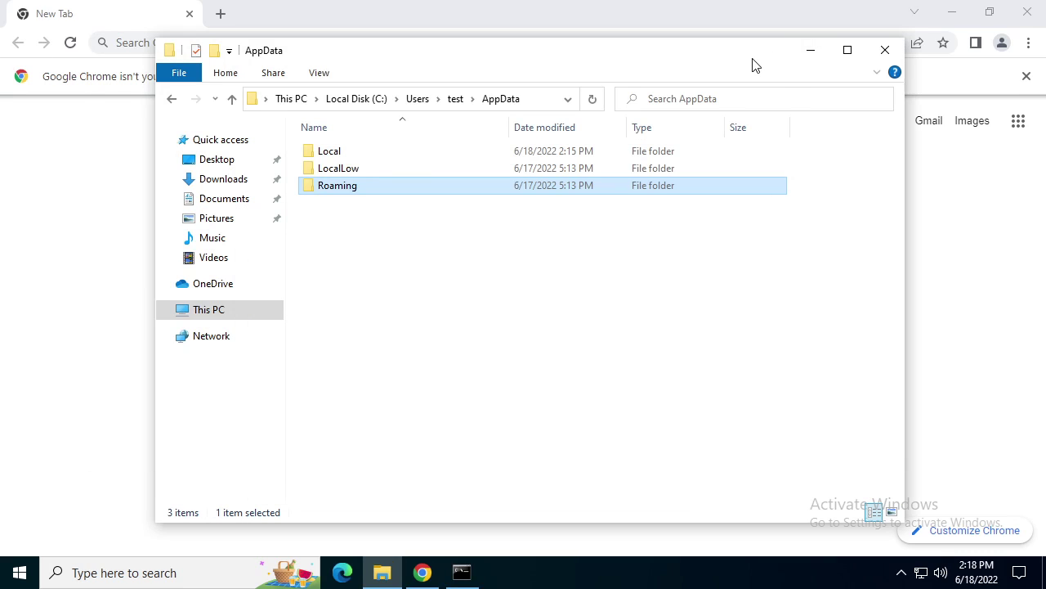
{"action": "left_click", "coordinate": [826, 22]}
{"action": "left_click", "coordinate": [1027, 12]}
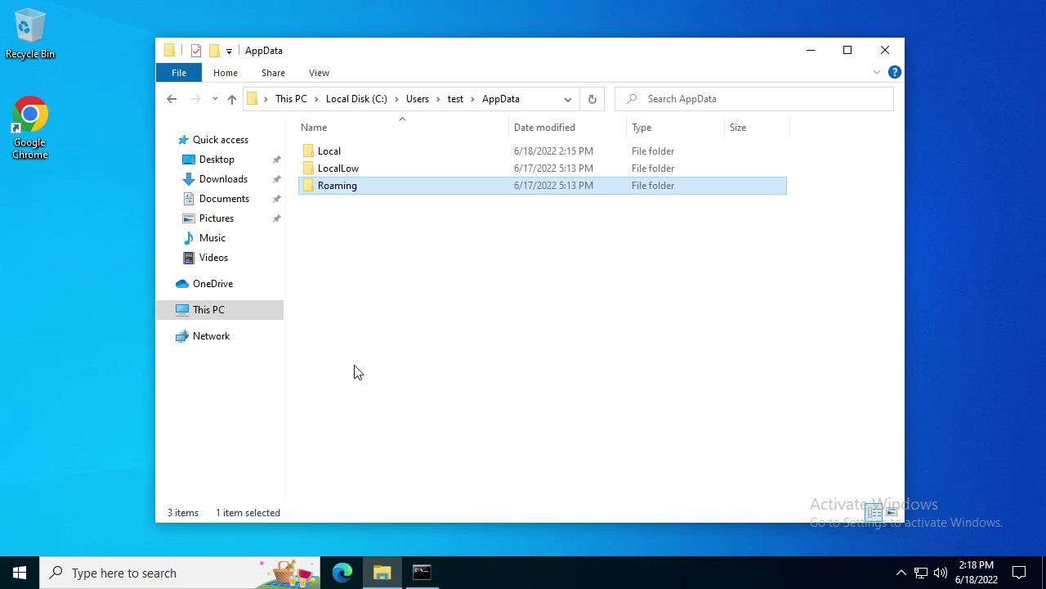
{"action": "double_click", "coordinate": [31, 124]}
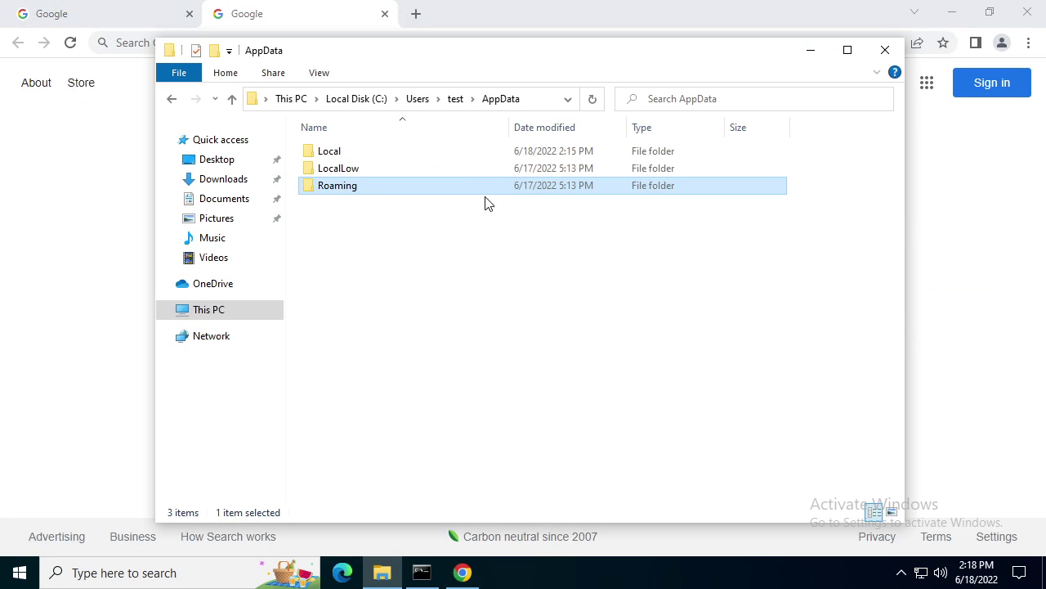
Open Roaming\Google\Chrome\User Data\Default and select profile.pb to see its size
{"action": "double_click", "coordinate": [459, 190]}
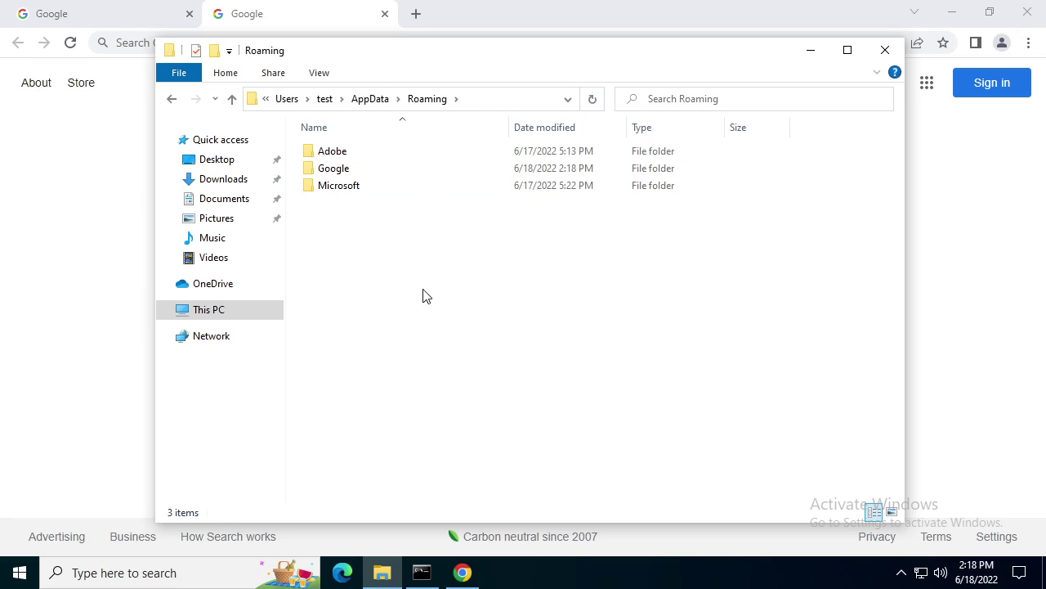
{"action": "left_click", "coordinate": [374, 173]}
{"action": "double_click", "coordinate": [374, 173]}
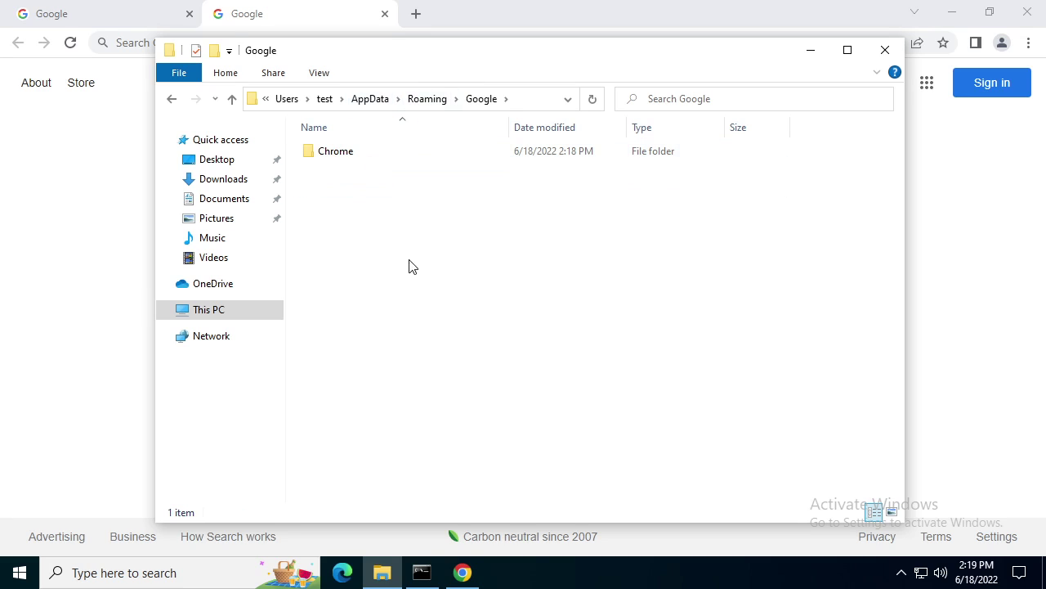
{"action": "double_click", "coordinate": [379, 156]}
{"action": "double_click", "coordinate": [366, 159]}
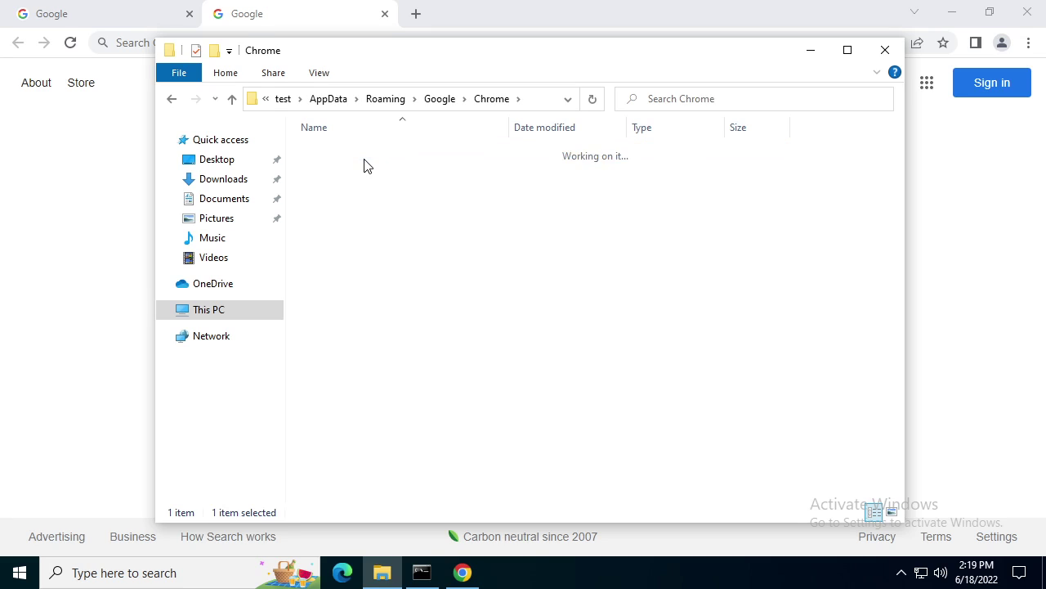
{"action": "double_click", "coordinate": [369, 157]}
{"action": "left_click", "coordinate": [364, 158]}
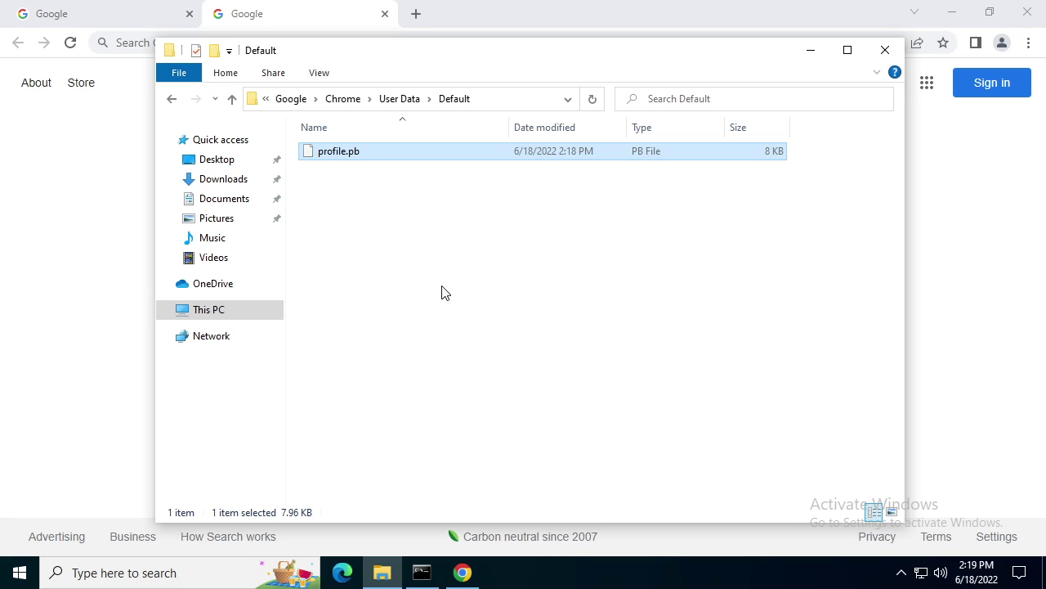
Navigate back up through Chrome and Roaming to the AppData folder
{"action": "left_click", "coordinate": [346, 99]}
{"action": "left_click", "coordinate": [386, 100]}
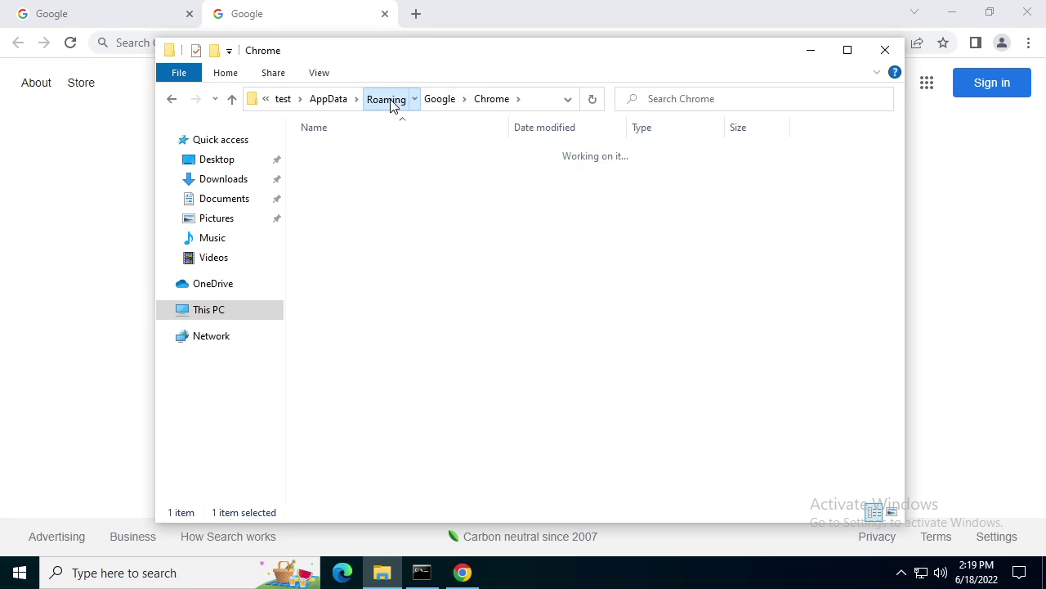
{"action": "left_click", "coordinate": [376, 100]}
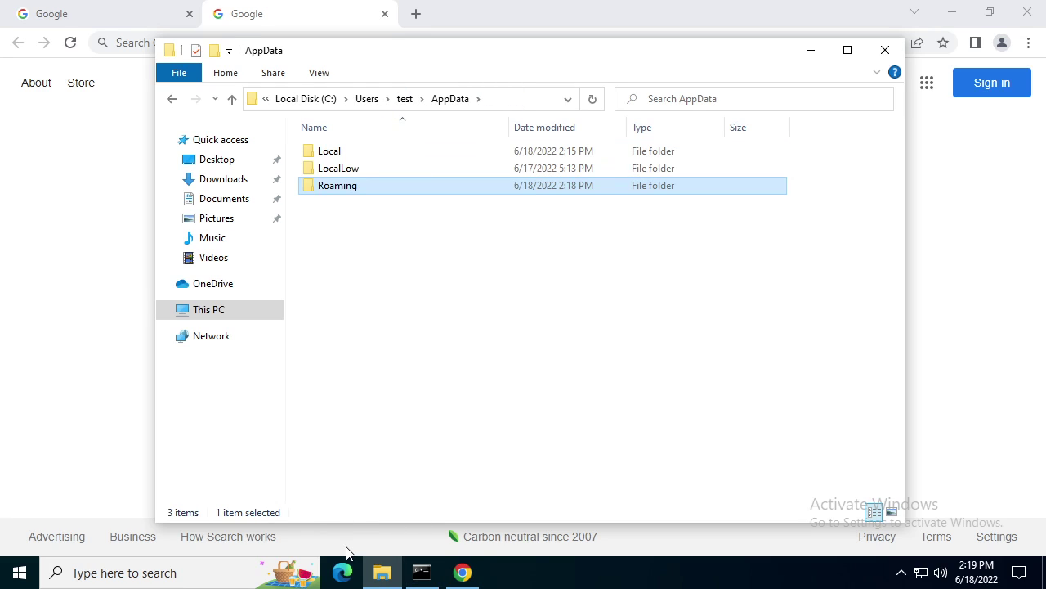
{"action": "mouse_move", "coordinate": [421, 572]}
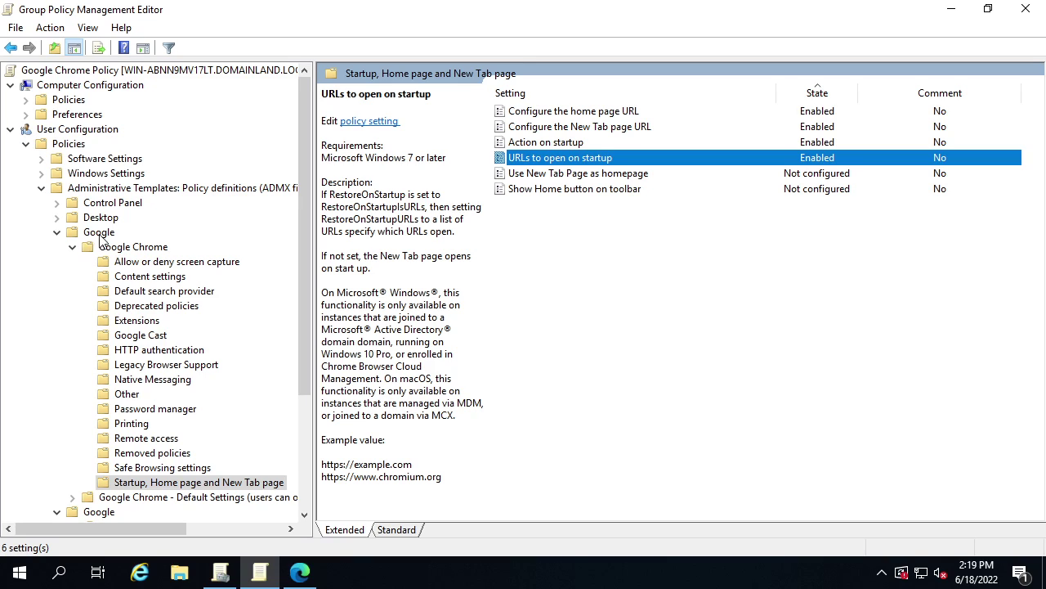
List the 196 Google Chrome policies and view the Enabled roaming profile copies description
{"action": "left_click", "coordinate": [158, 247]}
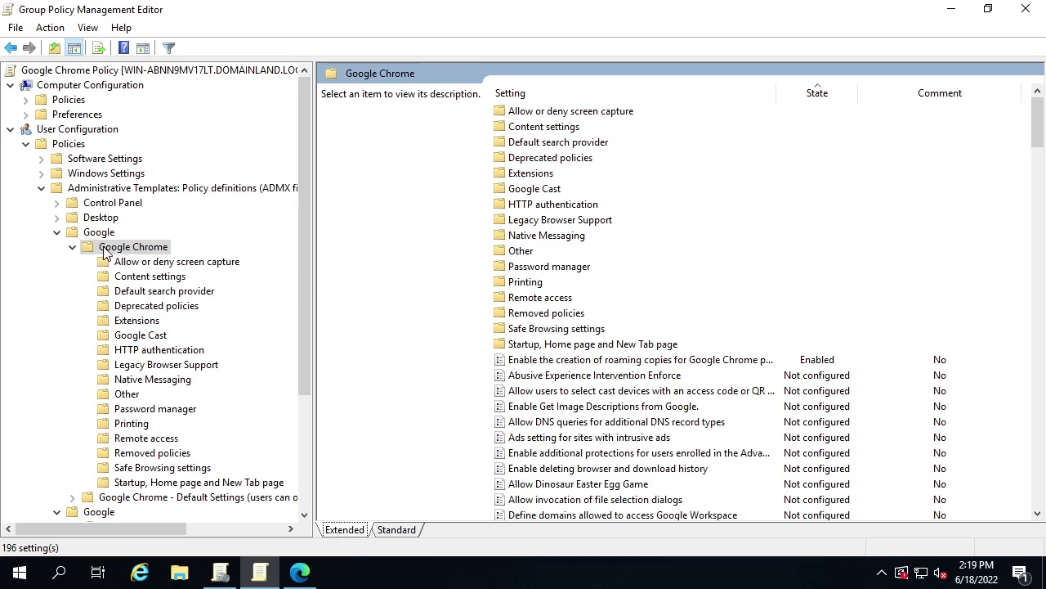
{"action": "left_click", "coordinate": [578, 365]}
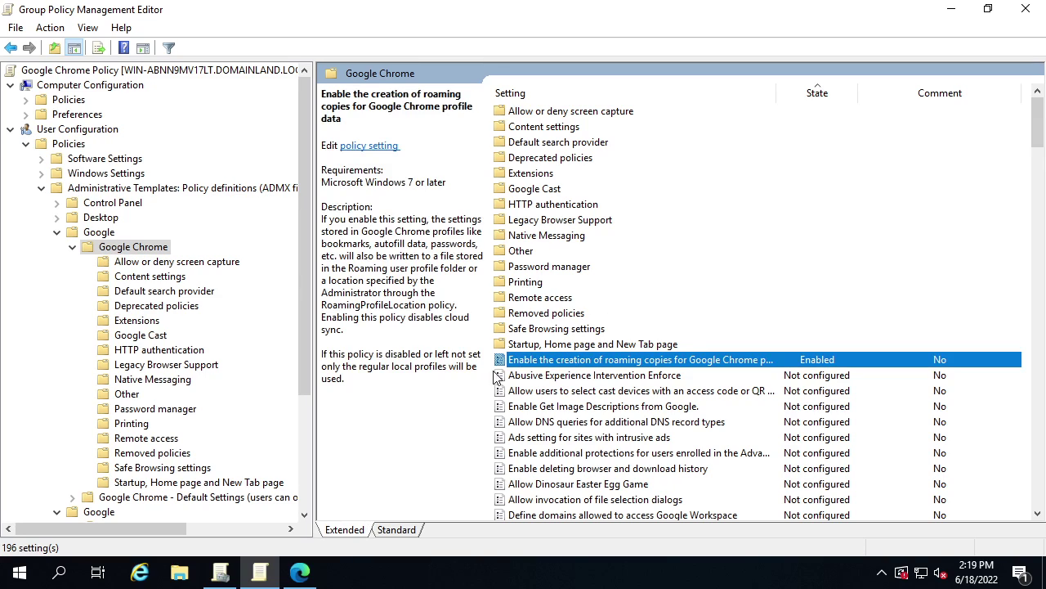